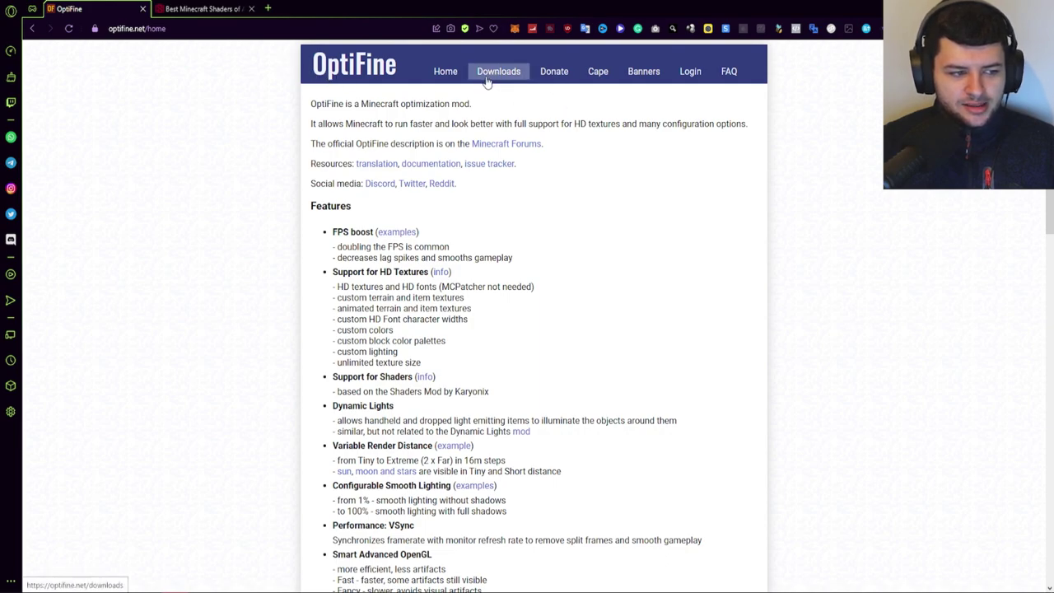
Browse the OptiFine home page features and highlight the HD texture support description
{"action": "middle_click", "coordinate": [257, 198]}
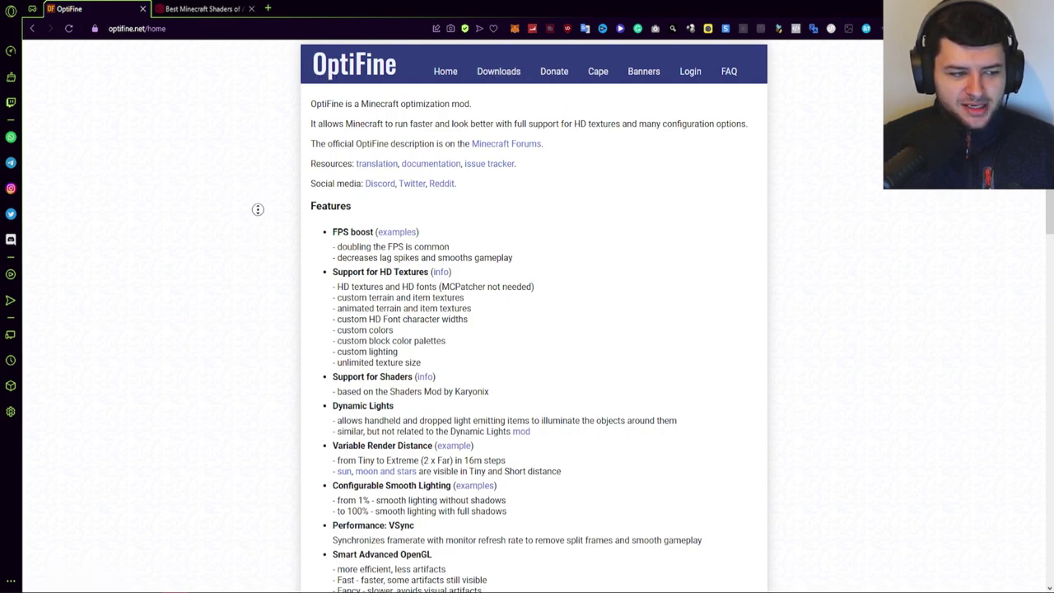
{"action": "middle_click", "coordinate": [252, 220]}
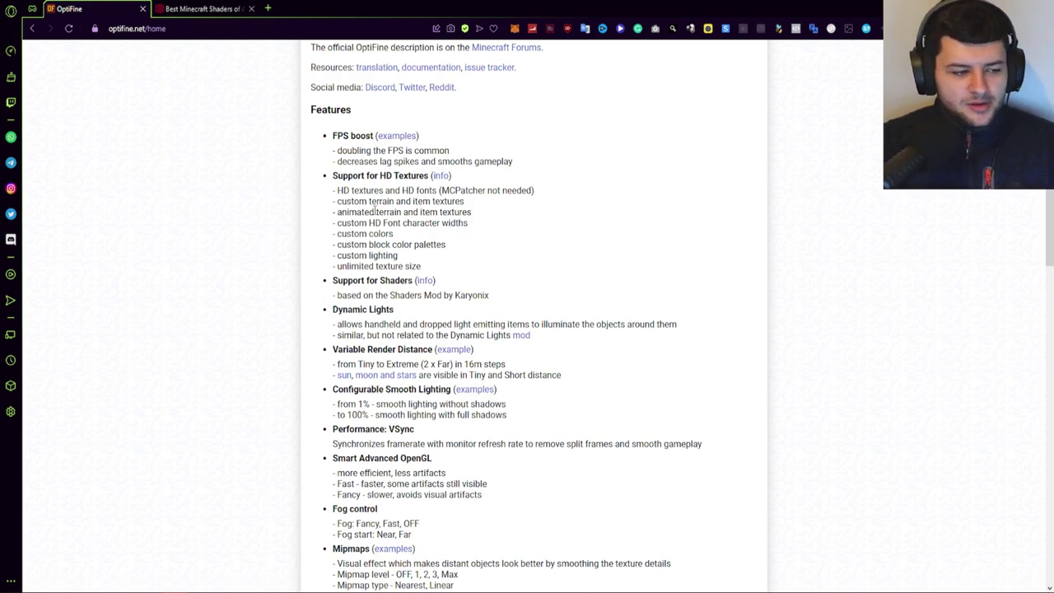
{"action": "scroll", "coordinate": [375, 216], "scroll_direction": "down", "scroll_amount": 7}
{"action": "scroll", "coordinate": [376, 221], "scroll_direction": "down", "scroll_amount": 3}
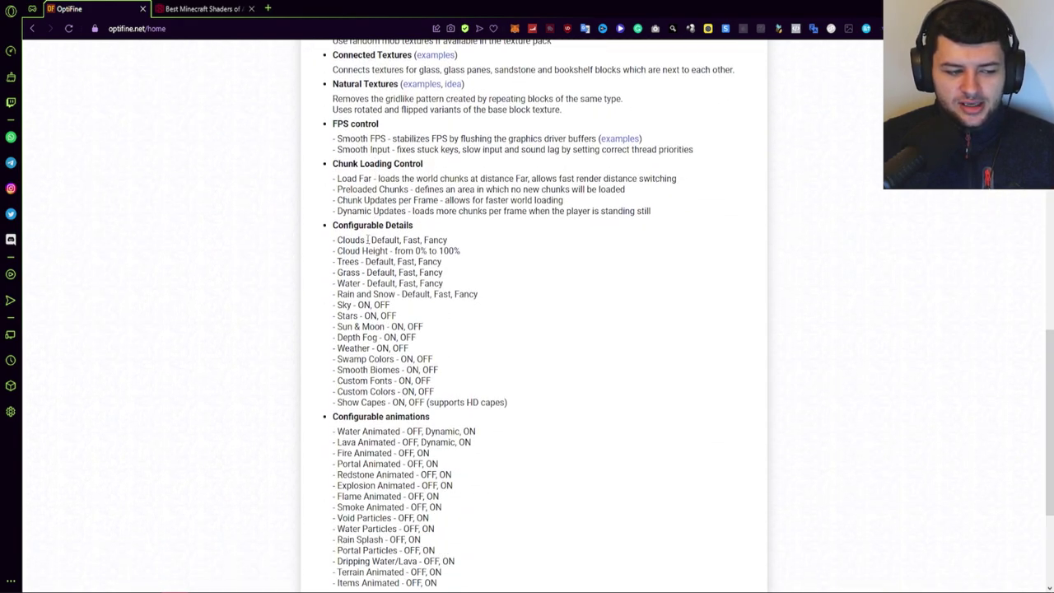
{"action": "scroll", "coordinate": [346, 156], "scroll_direction": "up", "scroll_amount": 15}
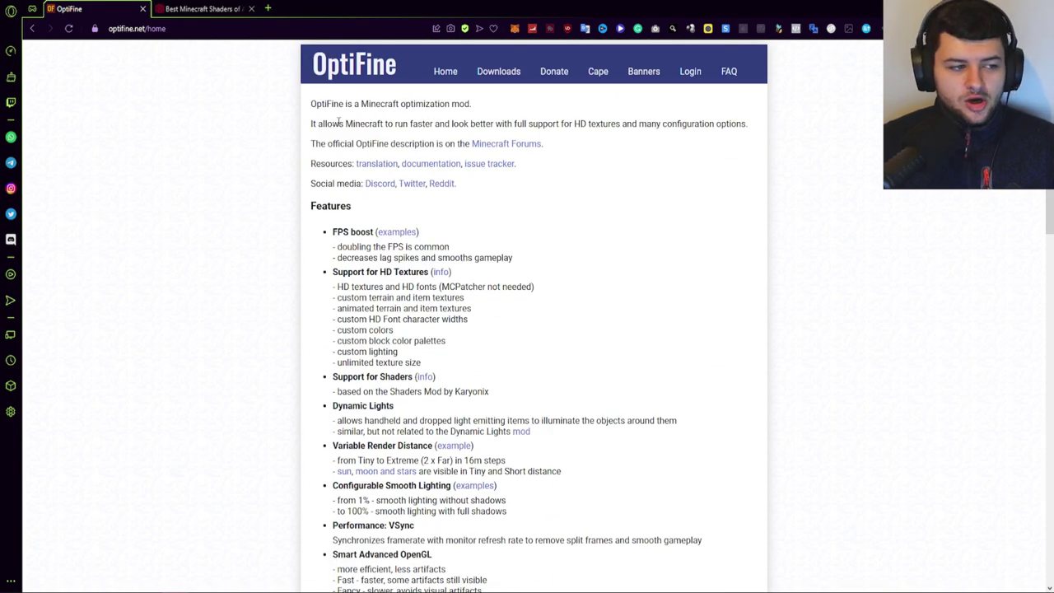
{"action": "left_click_drag", "start_coordinate": [339, 122], "coordinate": [587, 124]}
{"action": "left_click", "coordinate": [495, 122]}
{"action": "left_click", "coordinate": [604, 121]}
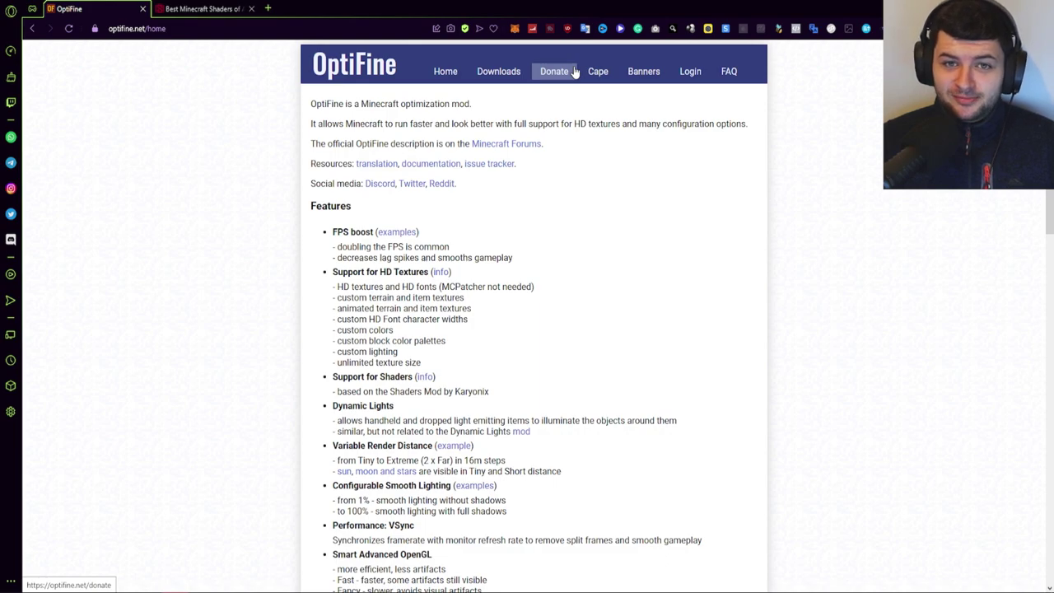
On the Downloads page, check the 1.19.2 preview versions, then list all OptiFine versions
{"action": "left_click", "coordinate": [506, 75]}
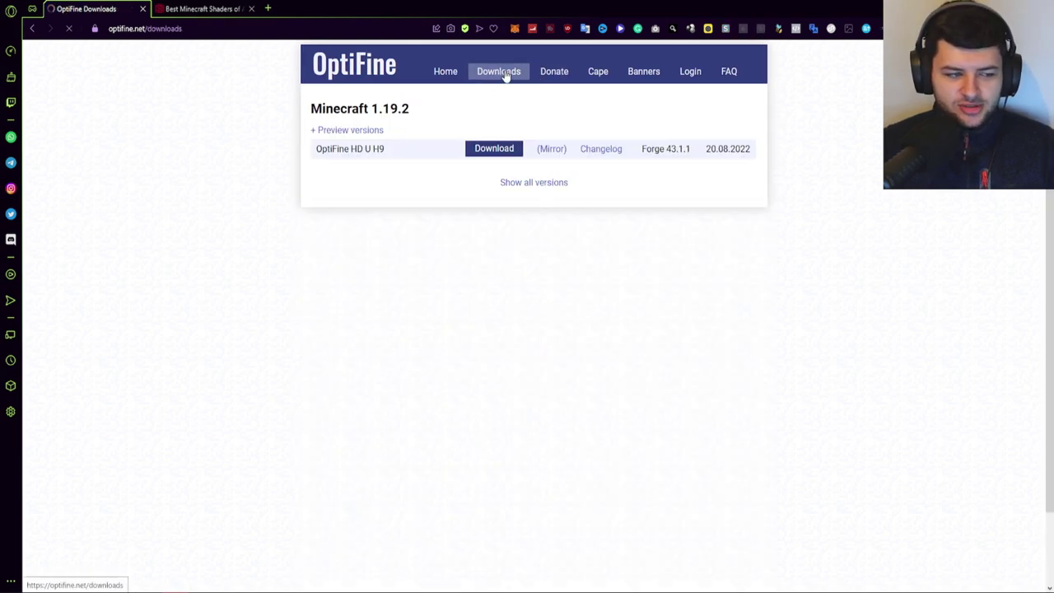
{"action": "left_click_drag", "start_coordinate": [314, 109], "coordinate": [438, 124]}
{"action": "left_click", "coordinate": [437, 124]}
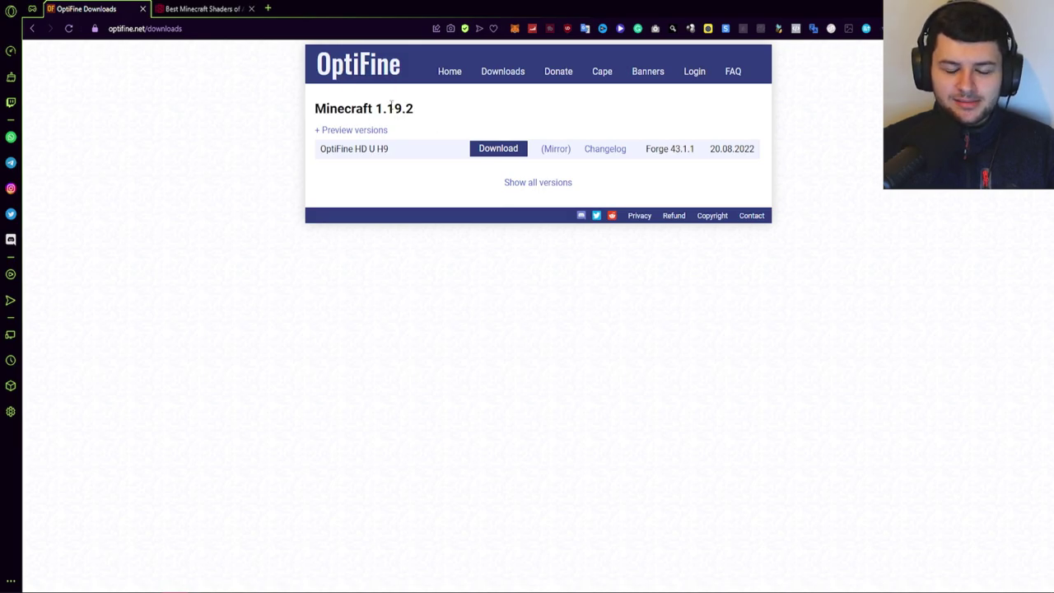
{"action": "left_click", "coordinate": [352, 131]}
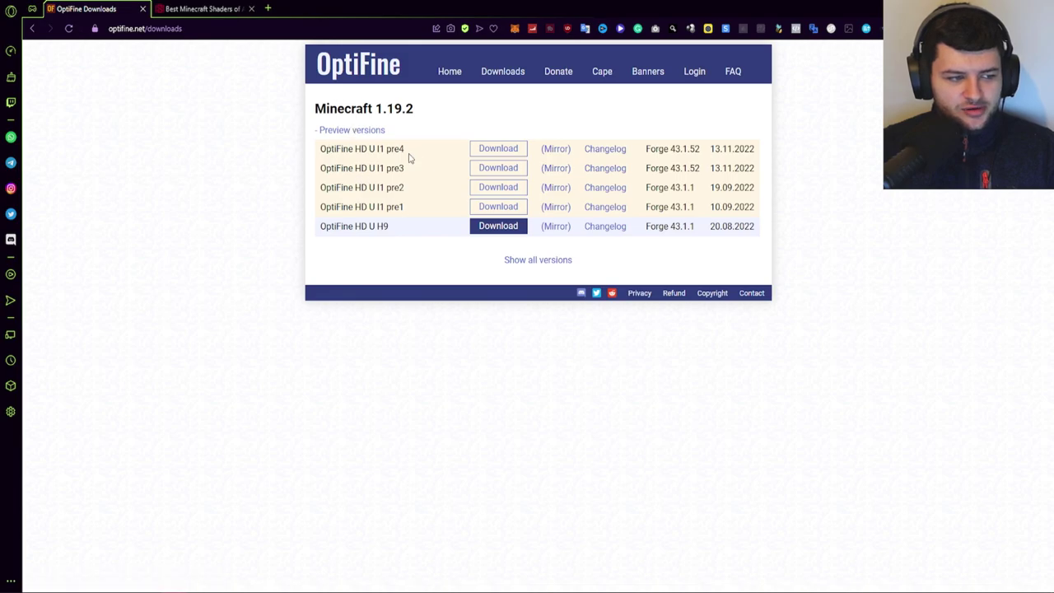
{"action": "left_click", "coordinate": [346, 131]}
{"action": "left_click", "coordinate": [537, 183]}
{"action": "scroll", "coordinate": [513, 188], "scroll_direction": "down", "scroll_amount": 15}
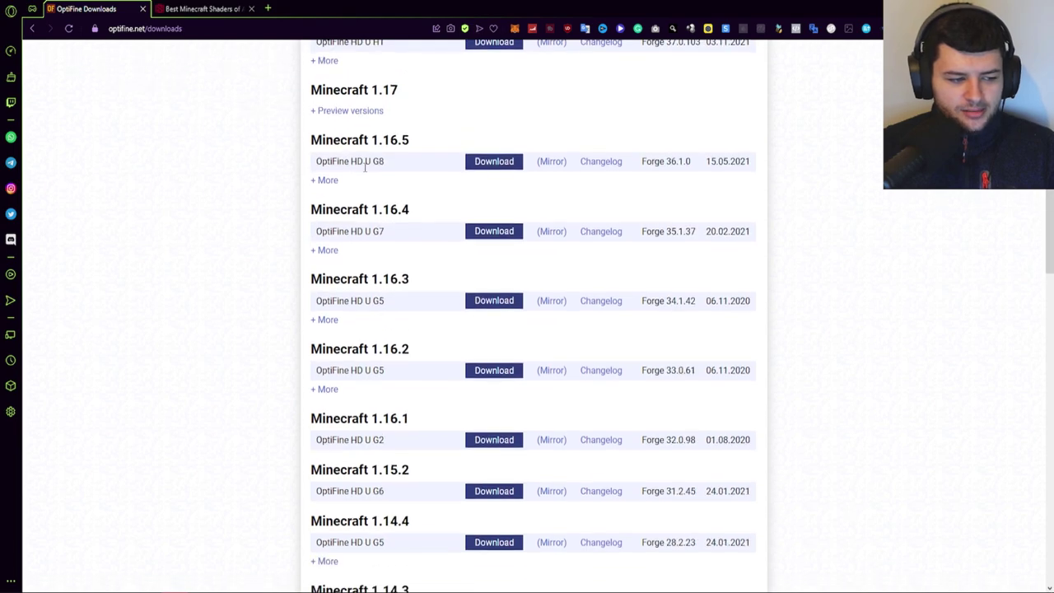
{"action": "scroll", "coordinate": [228, 315], "scroll_direction": "down", "scroll_amount": 4}
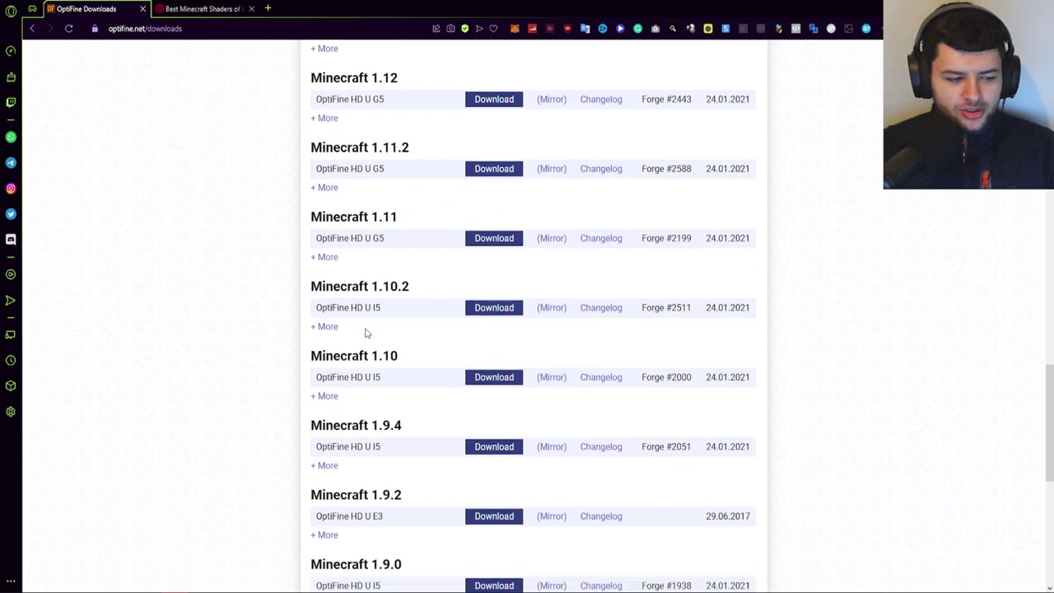
{"action": "scroll", "coordinate": [277, 356], "scroll_direction": "up", "scroll_amount": 6}
{"action": "scroll", "coordinate": [299, 293], "scroll_direction": "up", "scroll_amount": 10}
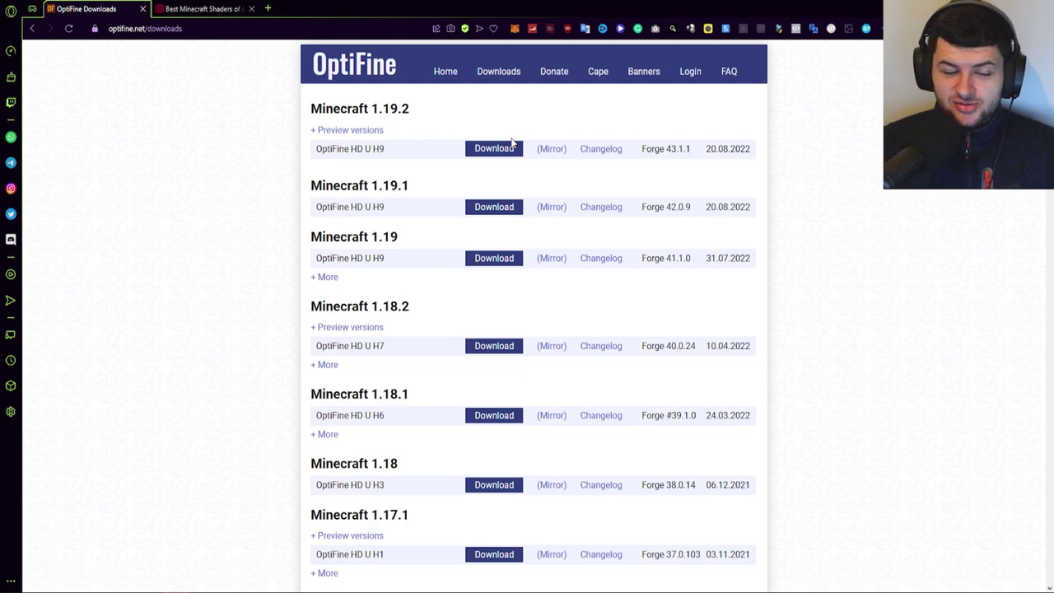
Download OptiFine 1.19.2 HD U H9 via Mirror to Downloads and show the file in its folder
{"action": "left_click", "coordinate": [558, 151]}
{"action": "left_click", "coordinate": [549, 156]}
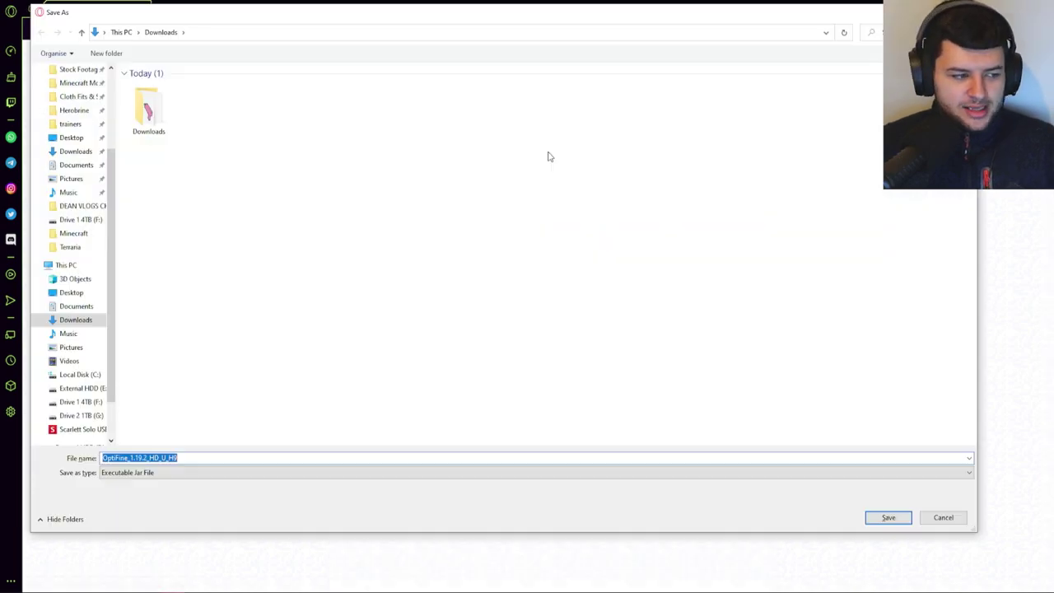
{"action": "key", "text": "Return"}
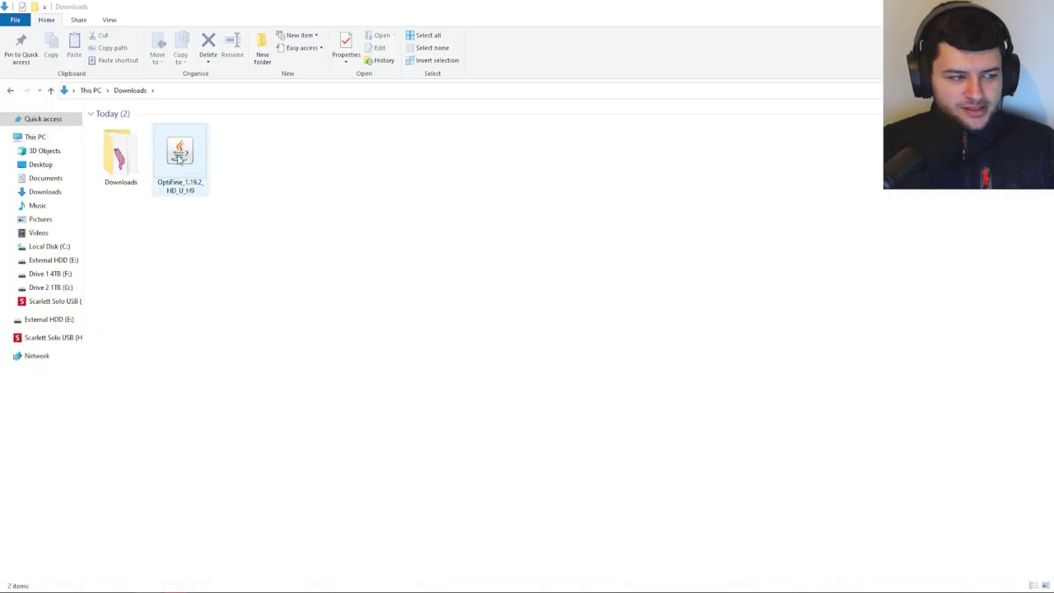
{"action": "left_click", "coordinate": [178, 158]}
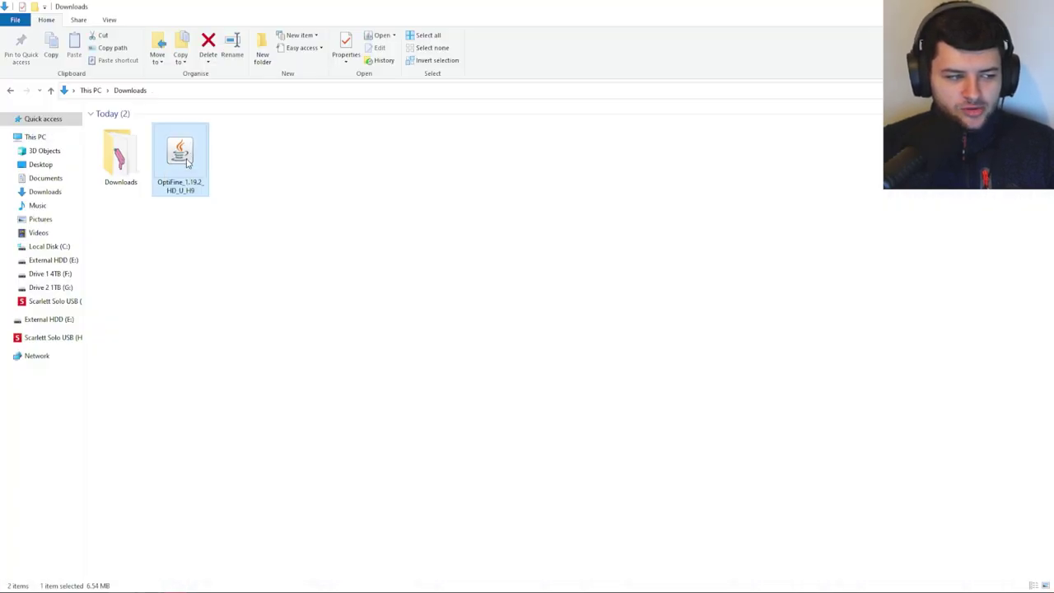
Run the OptiFine jar with Java(TM) Platform SE binary and check the installer's .minecraft folder path
{"action": "right_click", "coordinate": [186, 162]}
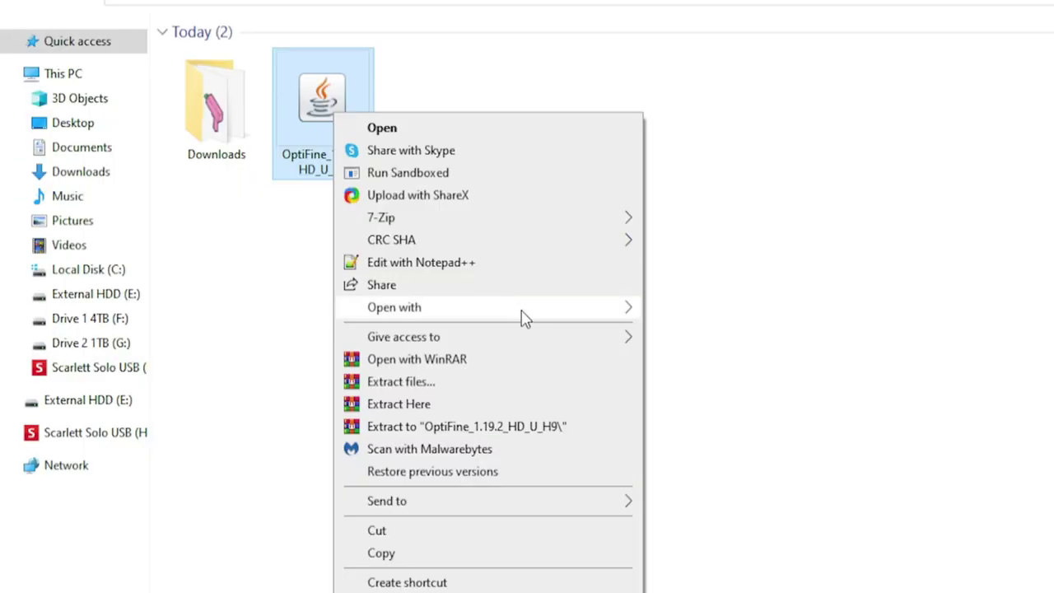
{"action": "mouse_move", "coordinate": [297, 275]}
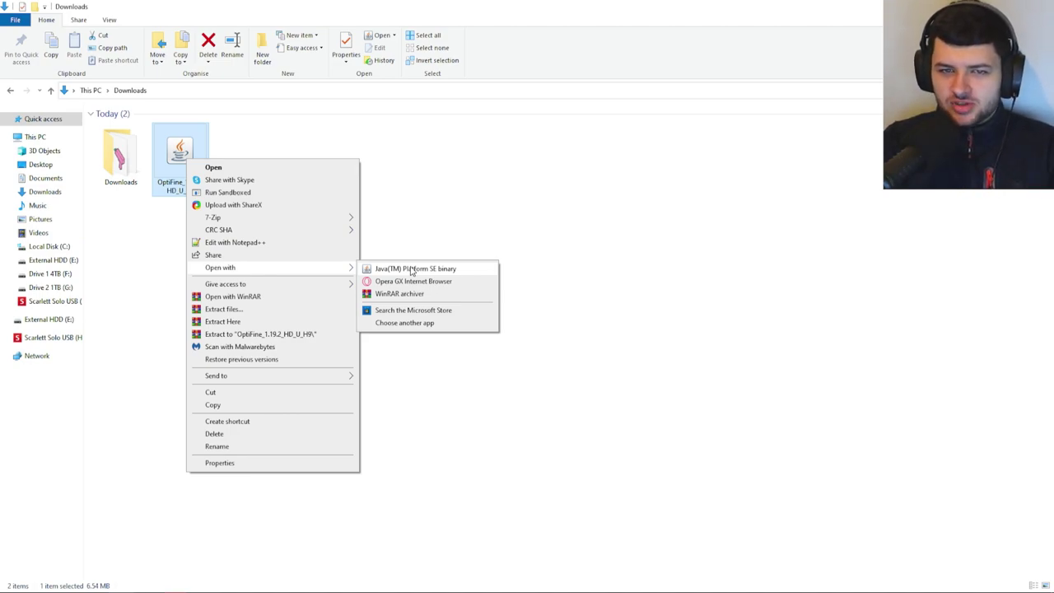
{"action": "left_click", "coordinate": [415, 269]}
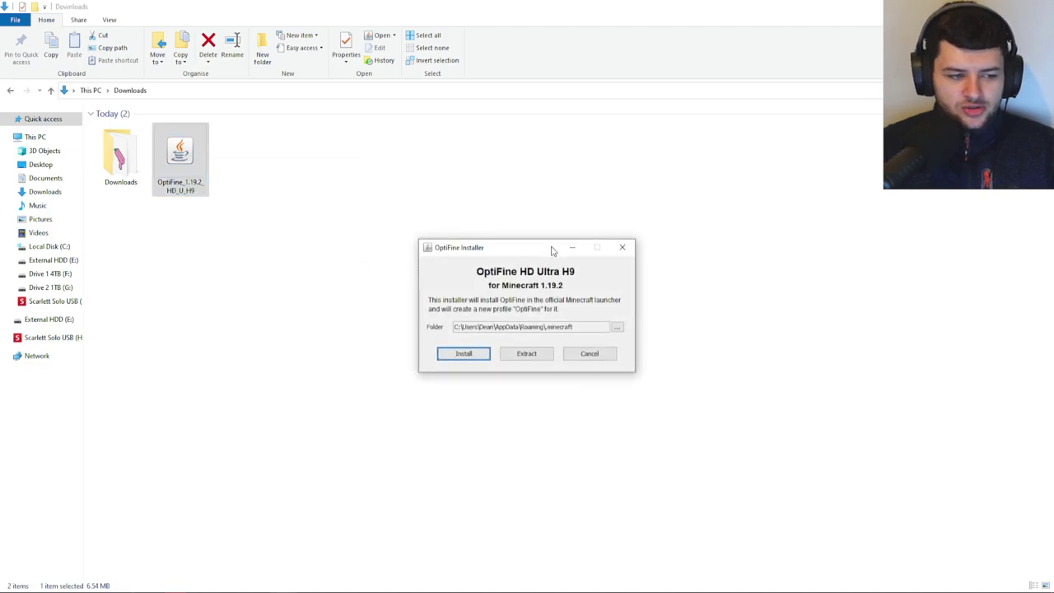
{"action": "left_click_drag", "start_coordinate": [552, 249], "coordinate": [554, 228]}
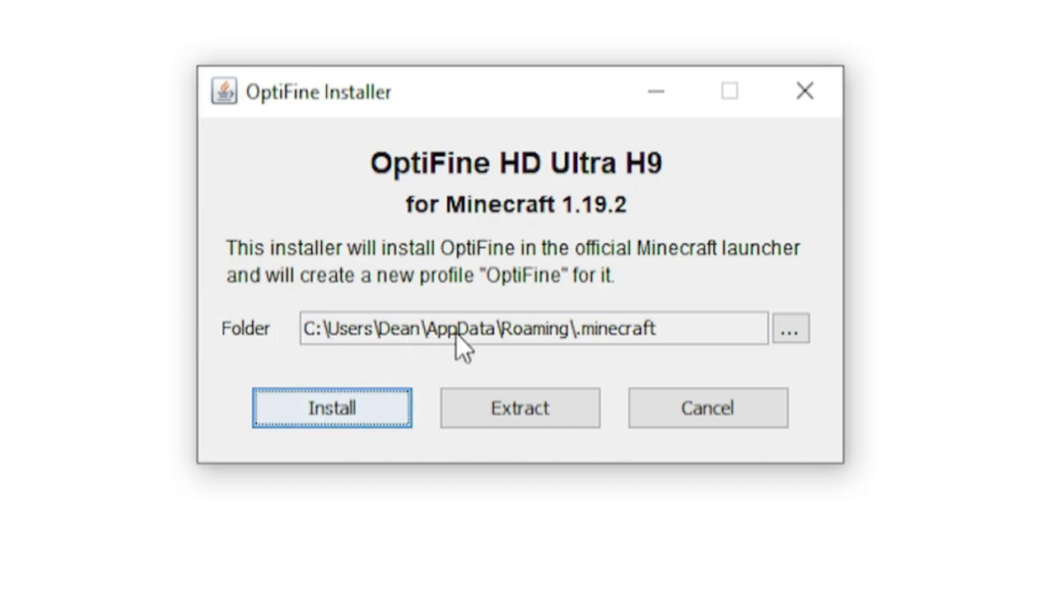
{"action": "left_click_drag", "start_coordinate": [682, 332], "coordinate": [281, 329]}
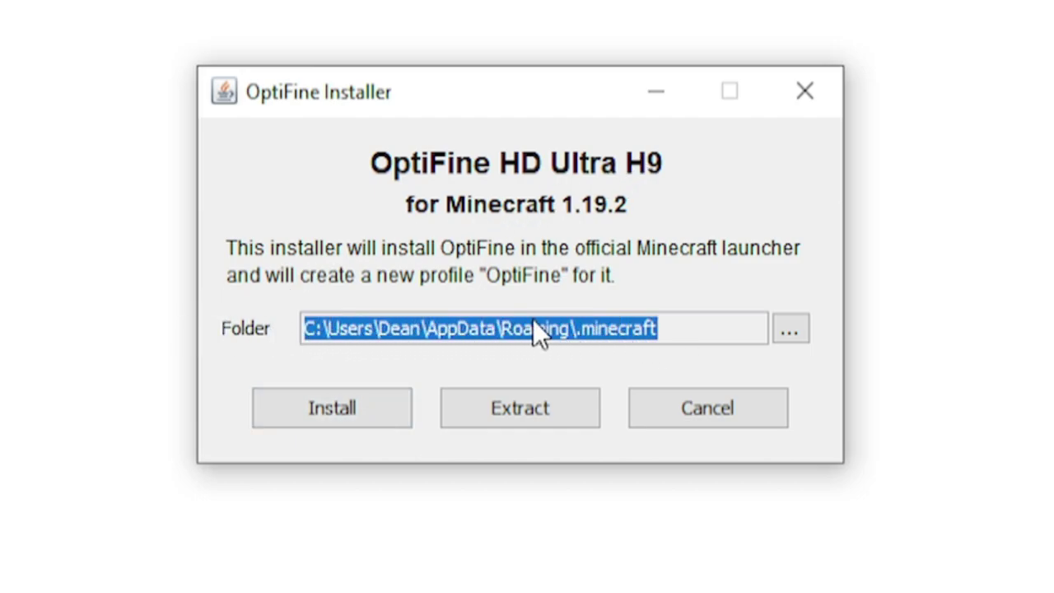
{"action": "left_click", "coordinate": [615, 329]}
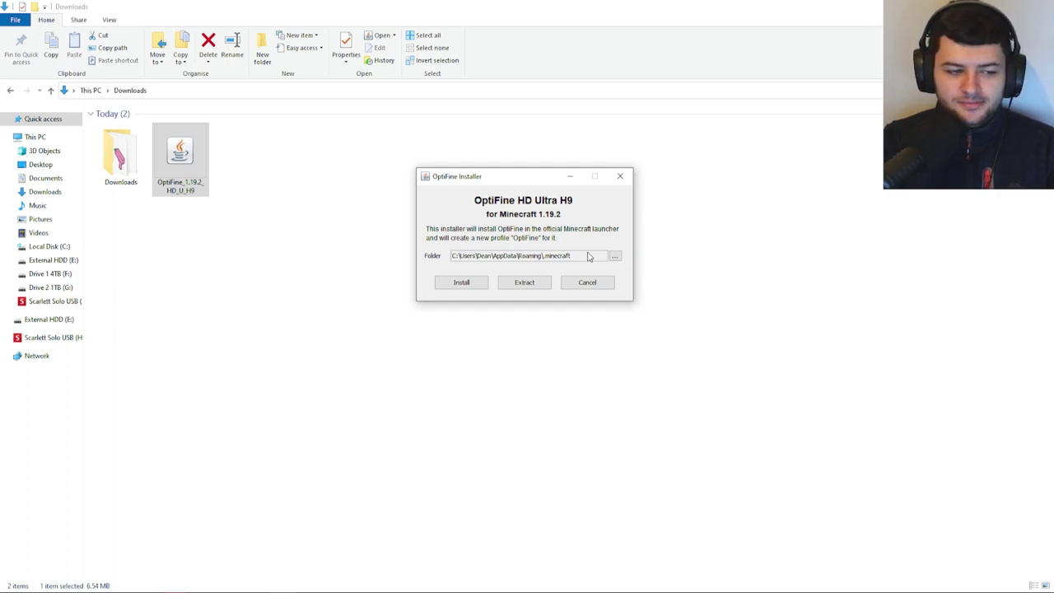
Attempt the OptiFine install, dismiss the 'Cannot find Minecraft 1.19.2' error, and close the installer
{"action": "left_click", "coordinate": [458, 282]}
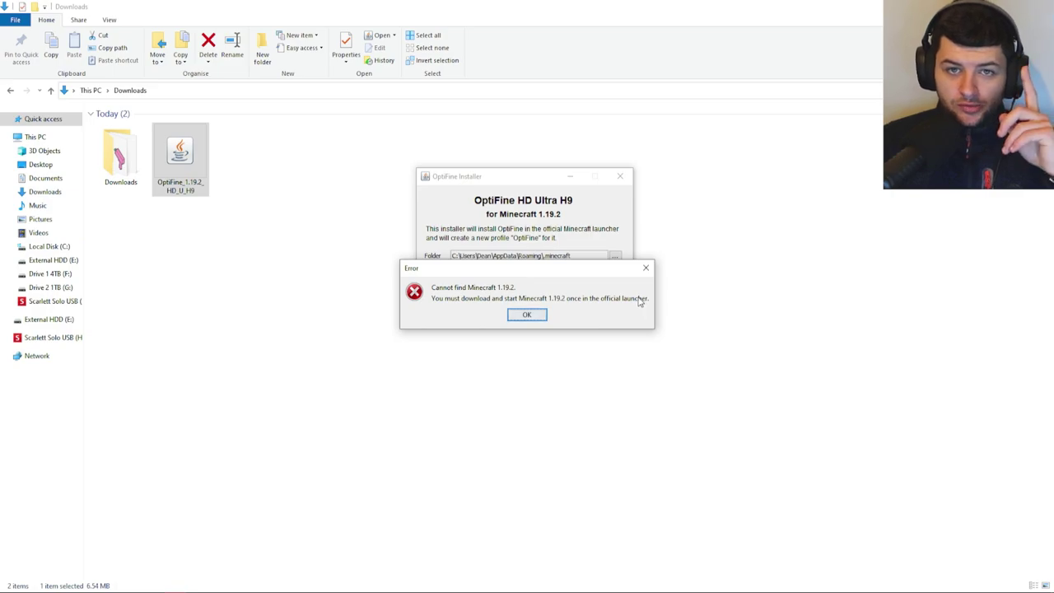
{"action": "left_click", "coordinate": [527, 314]}
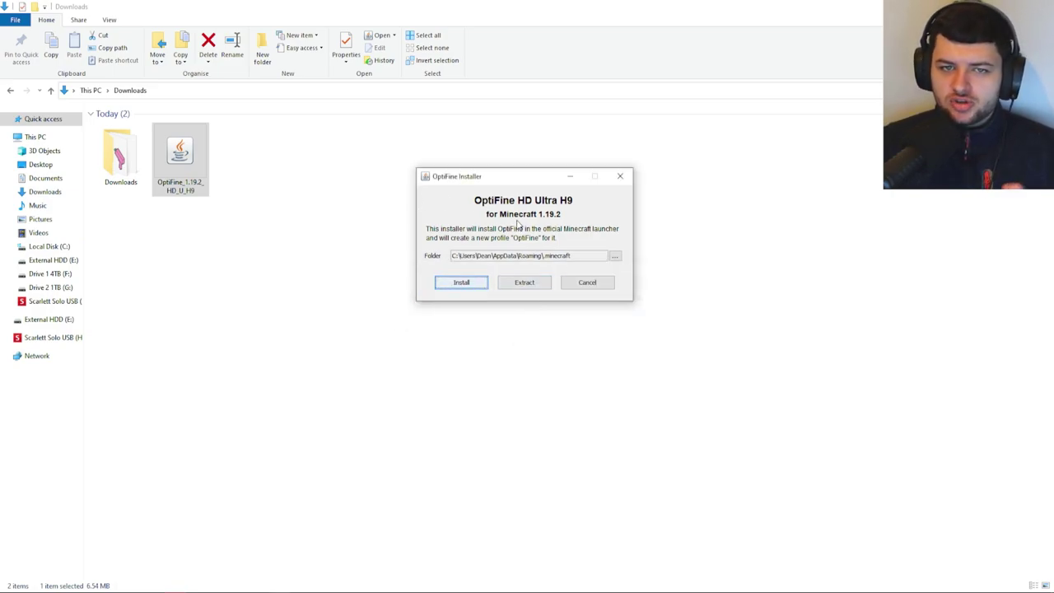
{"action": "left_click", "coordinate": [620, 177]}
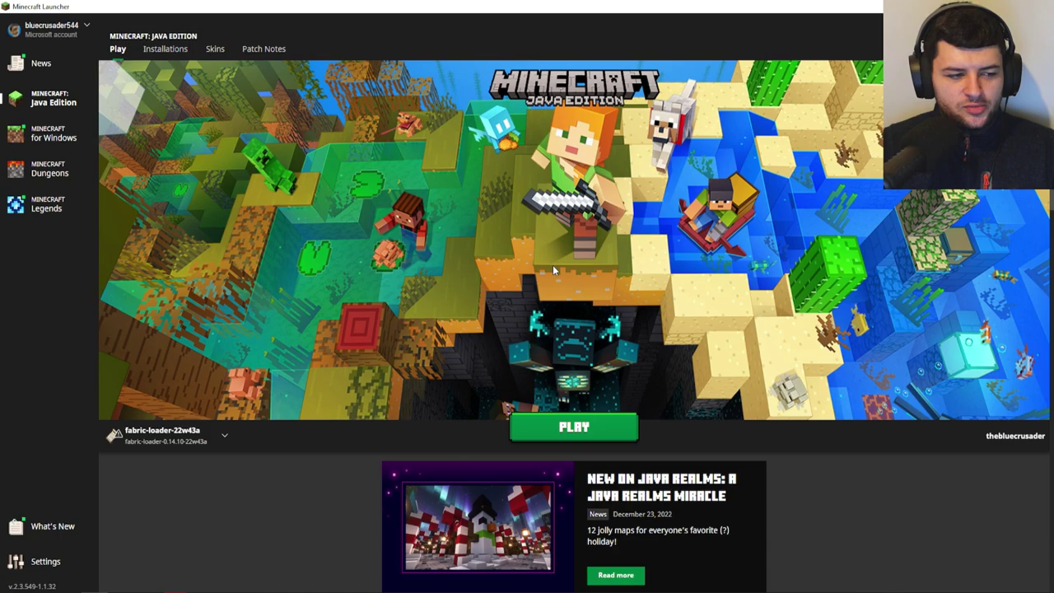
Look through the launcher's installation selector list
{"action": "left_click", "coordinate": [165, 434]}
{"action": "scroll", "coordinate": [165, 363], "scroll_direction": "down", "scroll_amount": 5}
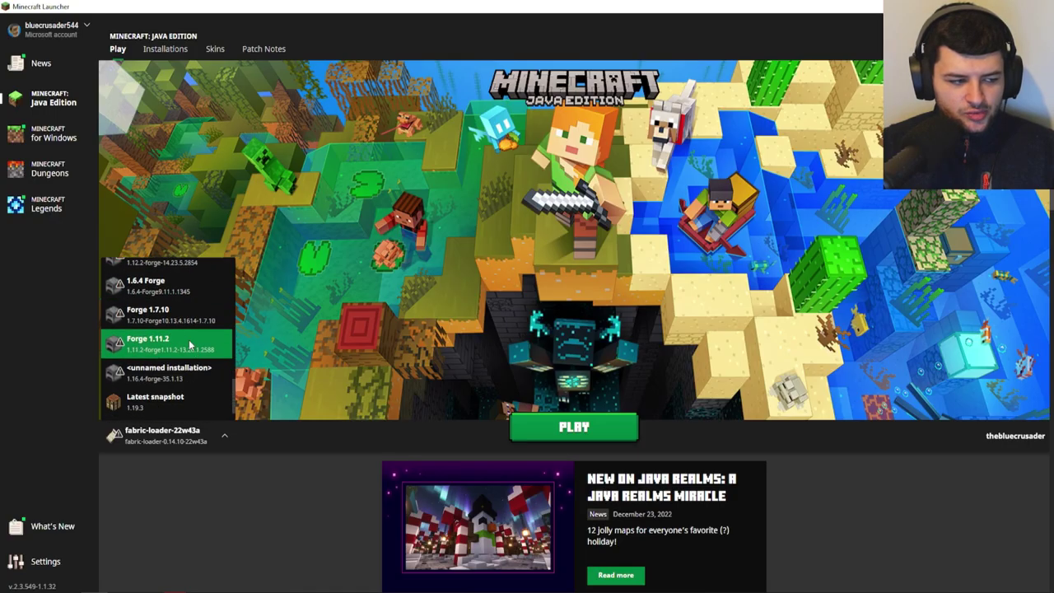
{"action": "scroll", "coordinate": [193, 333], "scroll_direction": "up", "scroll_amount": 5}
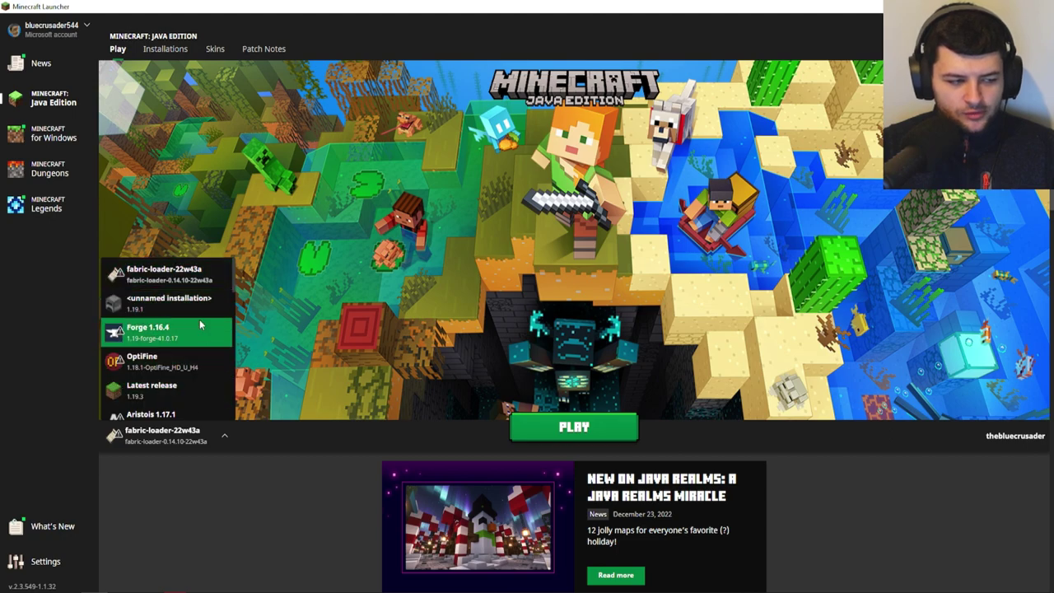
{"action": "scroll", "coordinate": [198, 330], "scroll_direction": "down", "scroll_amount": 6}
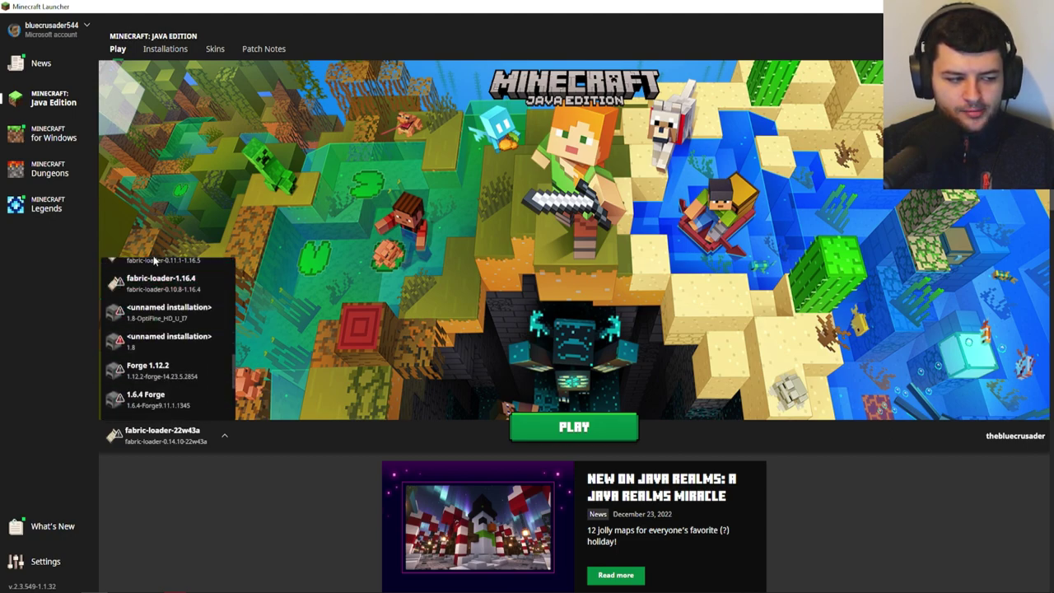
{"action": "scroll", "coordinate": [157, 280], "scroll_direction": "up", "scroll_amount": 3}
{"action": "scroll", "coordinate": [247, 330], "scroll_direction": "down", "scroll_amount": 3}
{"action": "scroll", "coordinate": [198, 247], "scroll_direction": "up", "scroll_amount": 3}
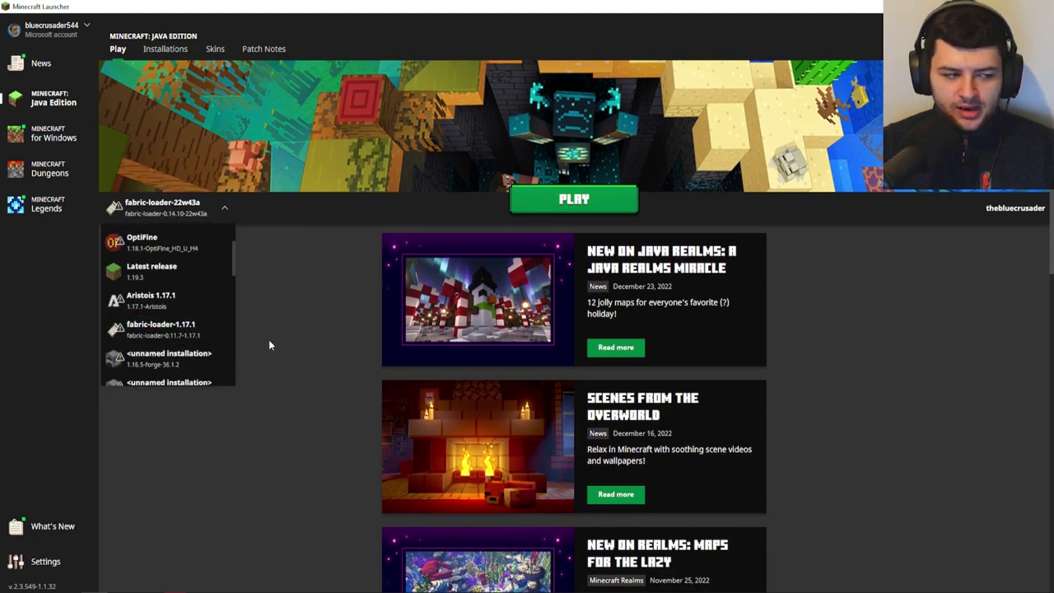
{"action": "scroll", "coordinate": [268, 345], "scroll_direction": "up", "scroll_amount": 3}
{"action": "scroll", "coordinate": [164, 338], "scroll_direction": "up", "scroll_amount": 3}
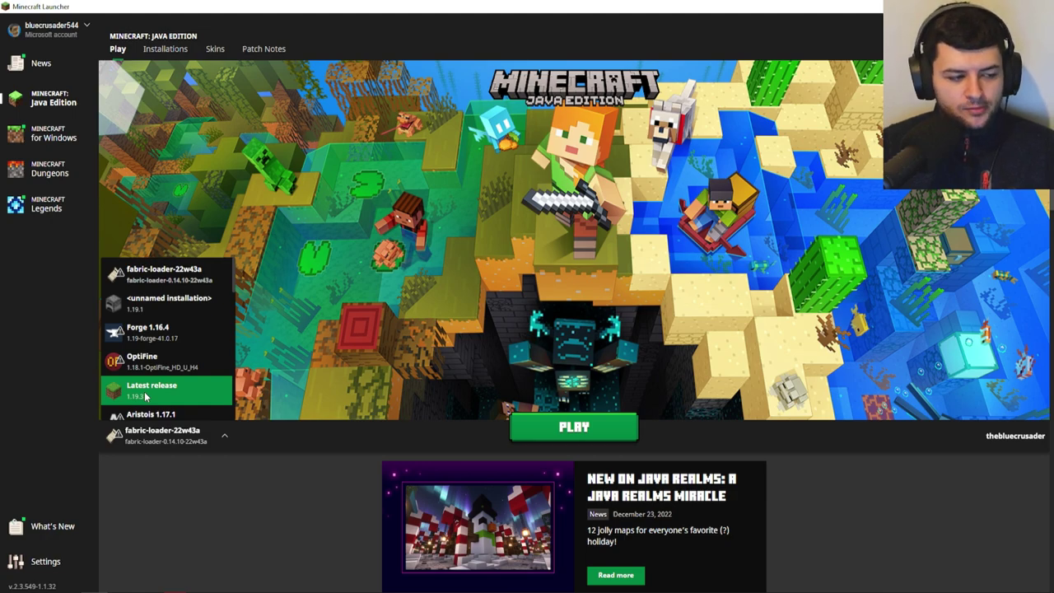
Start a new installation named 1.19.2 from the Installations tab
{"action": "left_click", "coordinate": [157, 49]}
{"action": "left_click", "coordinate": [379, 124]}
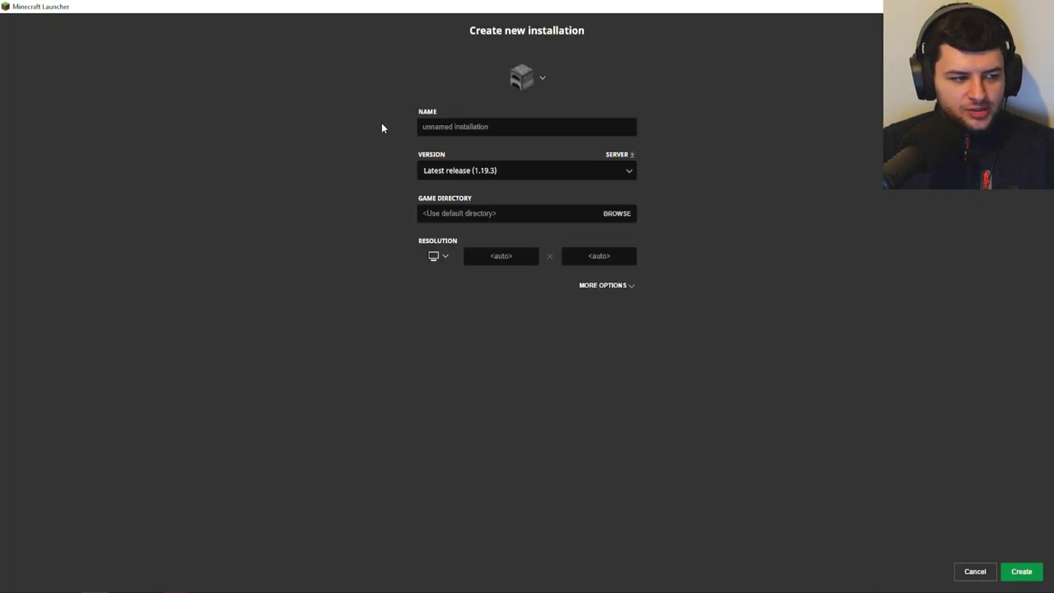
{"action": "left_click", "coordinate": [492, 122]}
{"action": "type", "text": "1.8"}
{"action": "key", "text": "BackSpace"}
{"action": "key", "text": "BackSpace"}
{"action": "type", "text": ".19"}
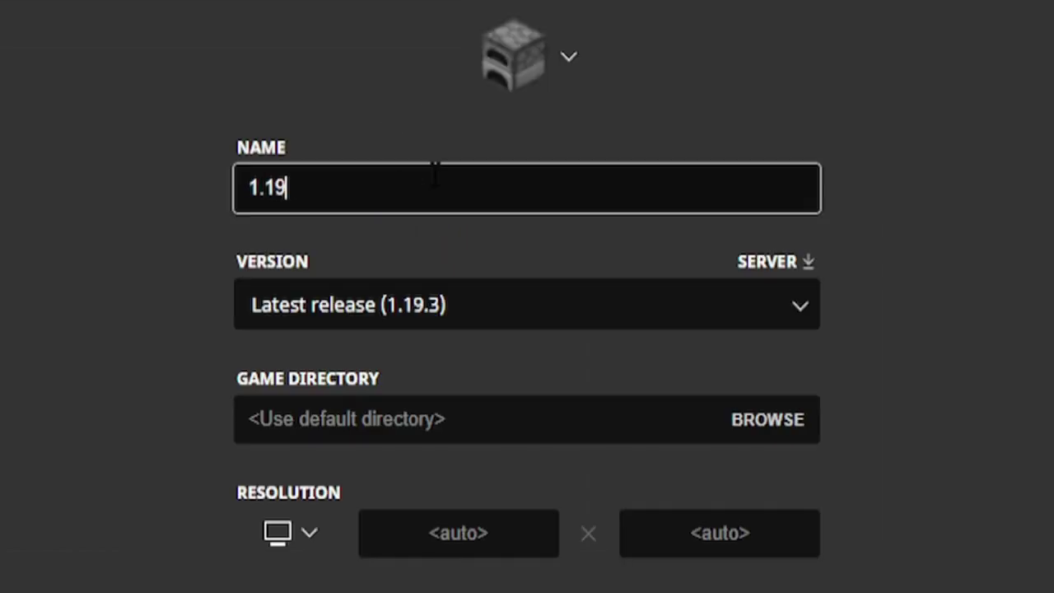
{"action": "type", "text": ".2"}
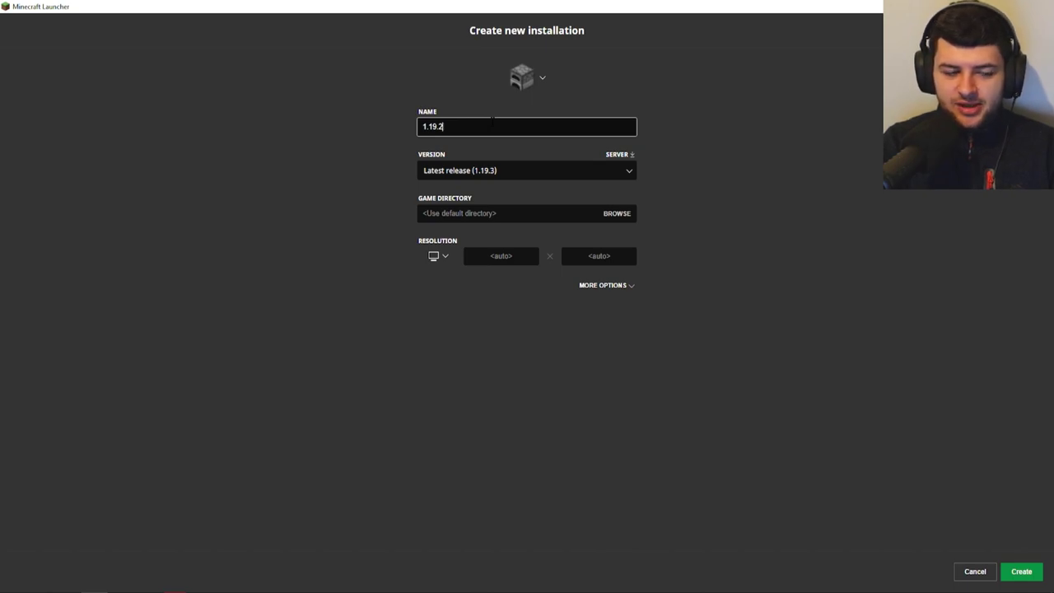
Set the new installation's version to release 1.19.2
{"action": "left_click", "coordinate": [527, 171]}
{"action": "scroll", "coordinate": [486, 217], "scroll_direction": "down", "scroll_amount": 15}
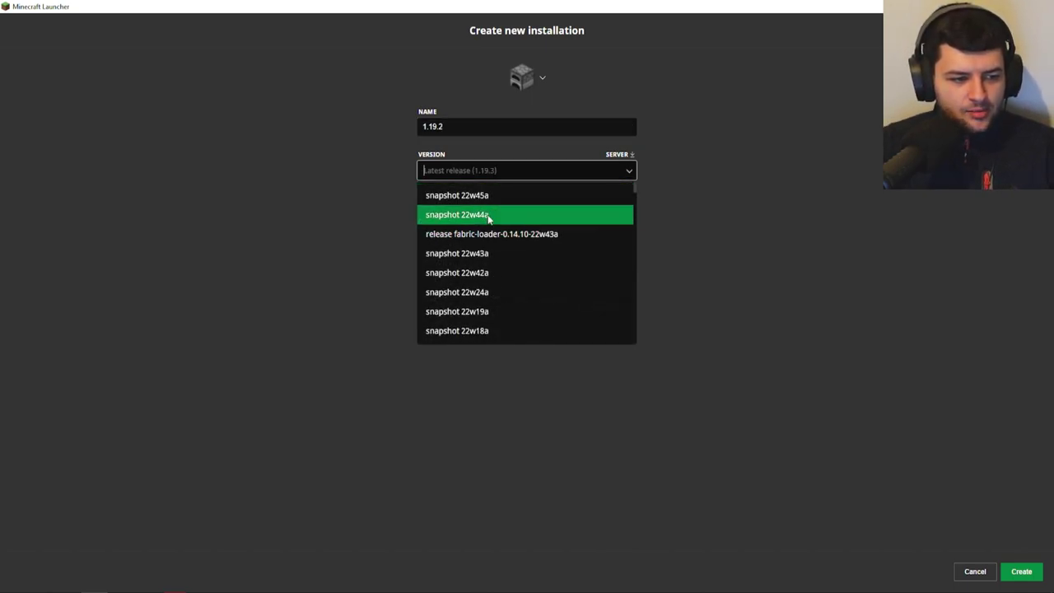
{"action": "scroll", "coordinate": [486, 217], "scroll_direction": "down", "scroll_amount": 15}
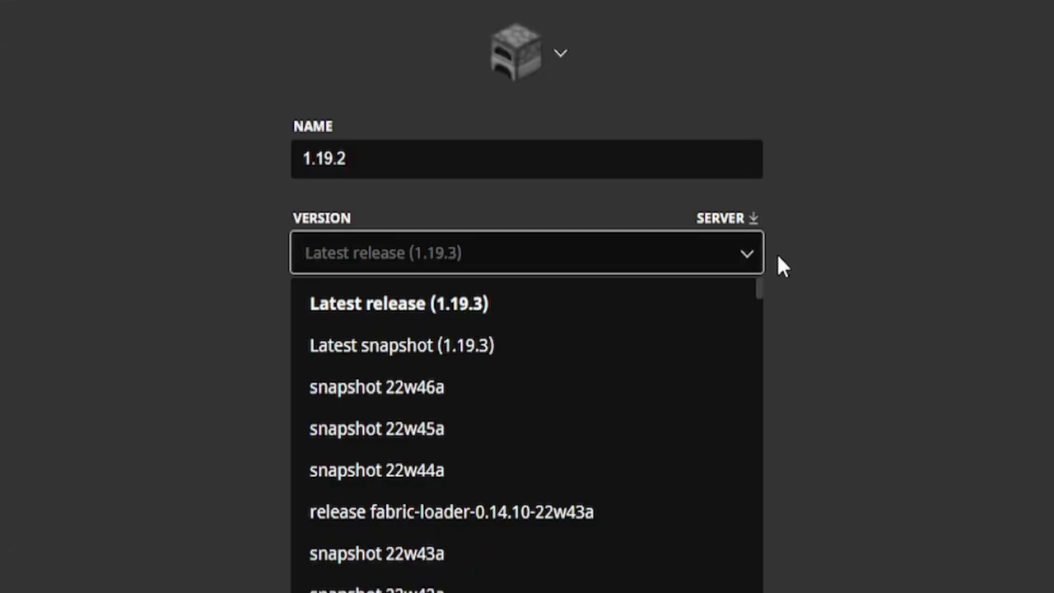
{"action": "type", "text": "1.19.2"}
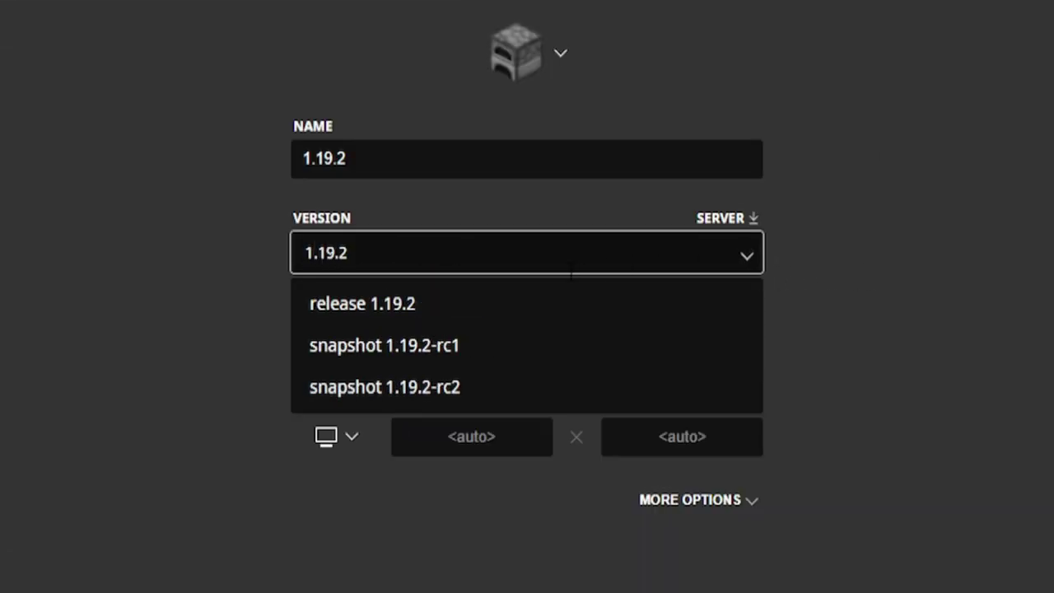
{"action": "left_click", "coordinate": [404, 298]}
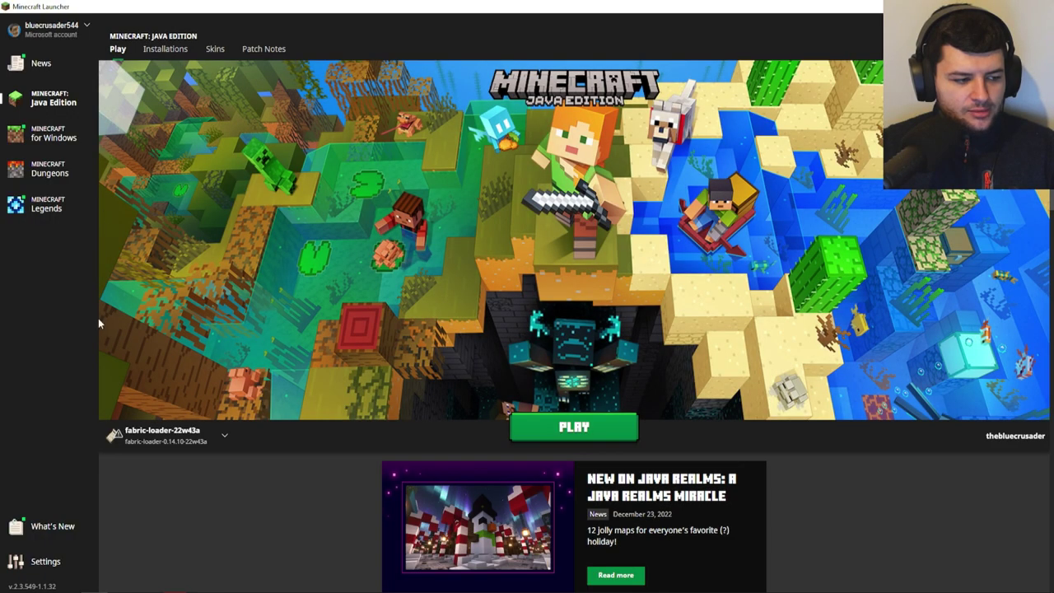
Launch the 1.19.2 installation to its title screen, maximise the game window, then quit the game
{"action": "left_click", "coordinate": [167, 443]}
{"action": "scroll", "coordinate": [178, 323], "scroll_direction": "down", "scroll_amount": 5}
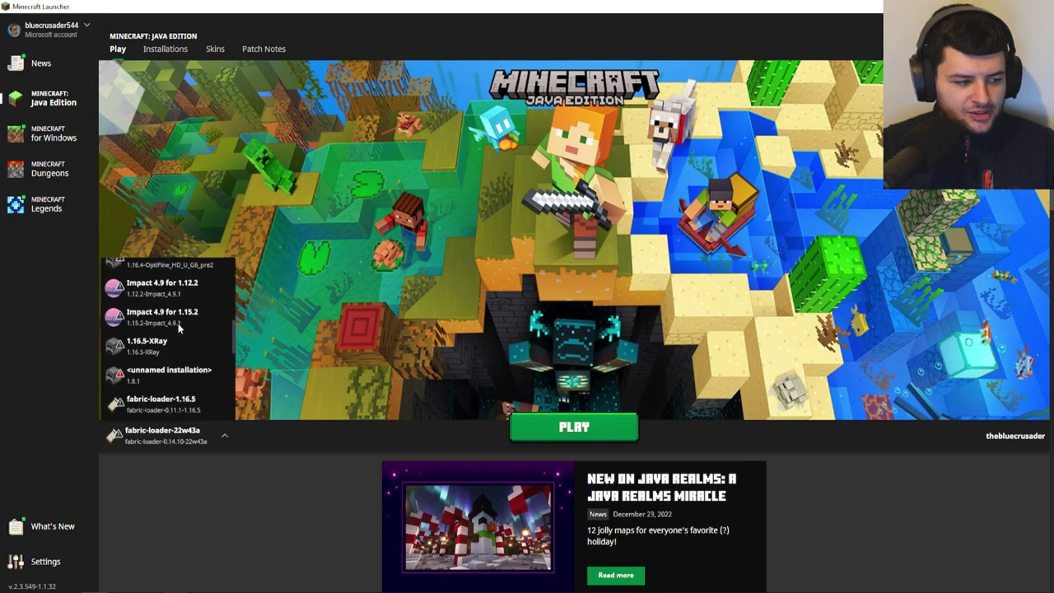
{"action": "scroll", "coordinate": [178, 323], "scroll_direction": "down", "scroll_amount": 8}
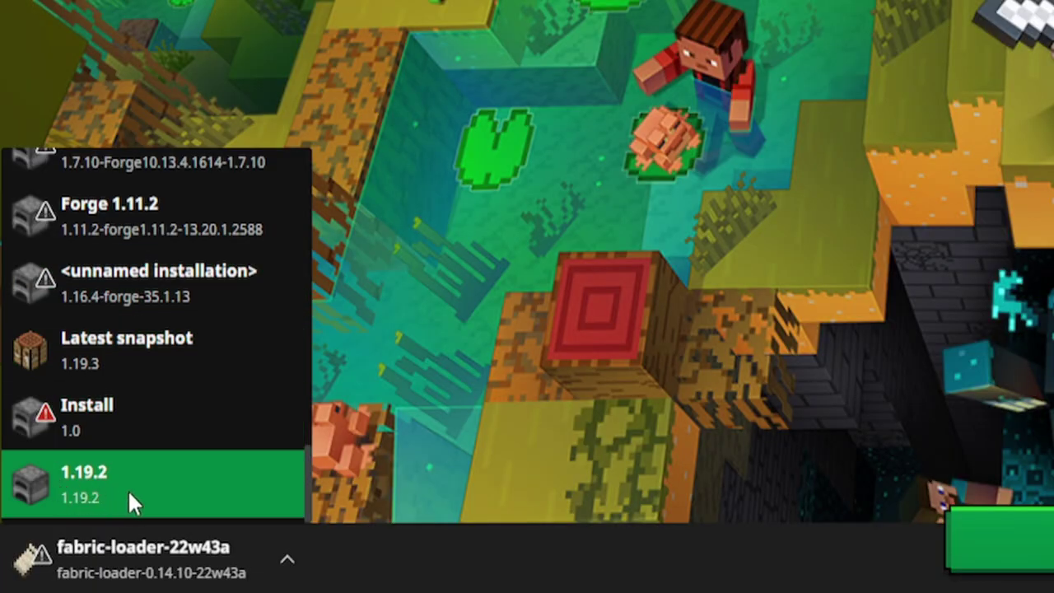
{"action": "left_click", "coordinate": [128, 489]}
{"action": "left_click", "coordinate": [1000, 540]}
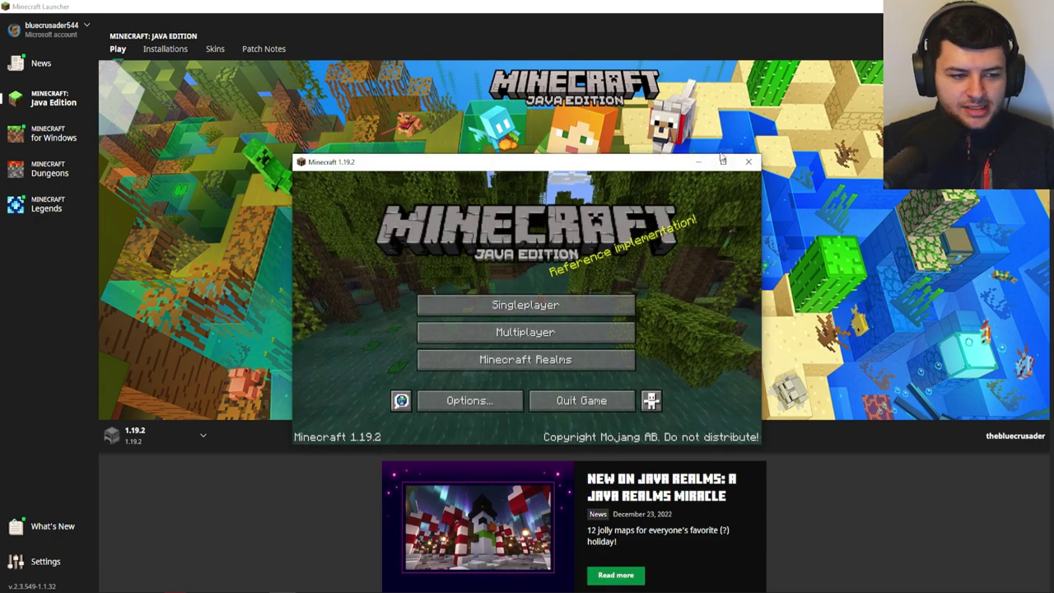
{"action": "left_click", "coordinate": [727, 158]}
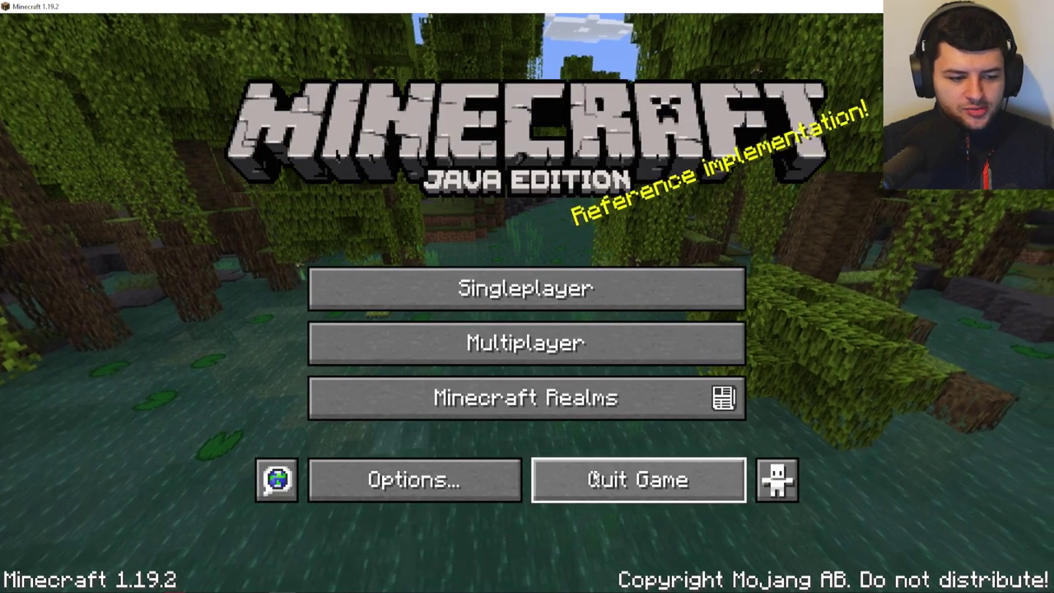
{"action": "left_click", "coordinate": [595, 476]}
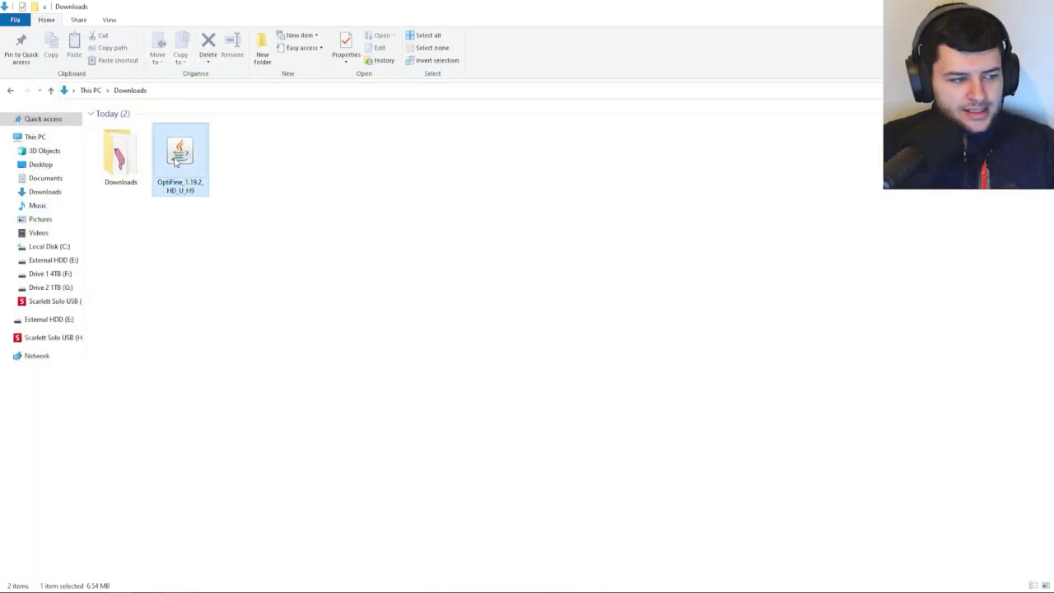
Run the OptiFine jar with Java, install it, and confirm the success message
{"action": "right_click", "coordinate": [175, 159]}
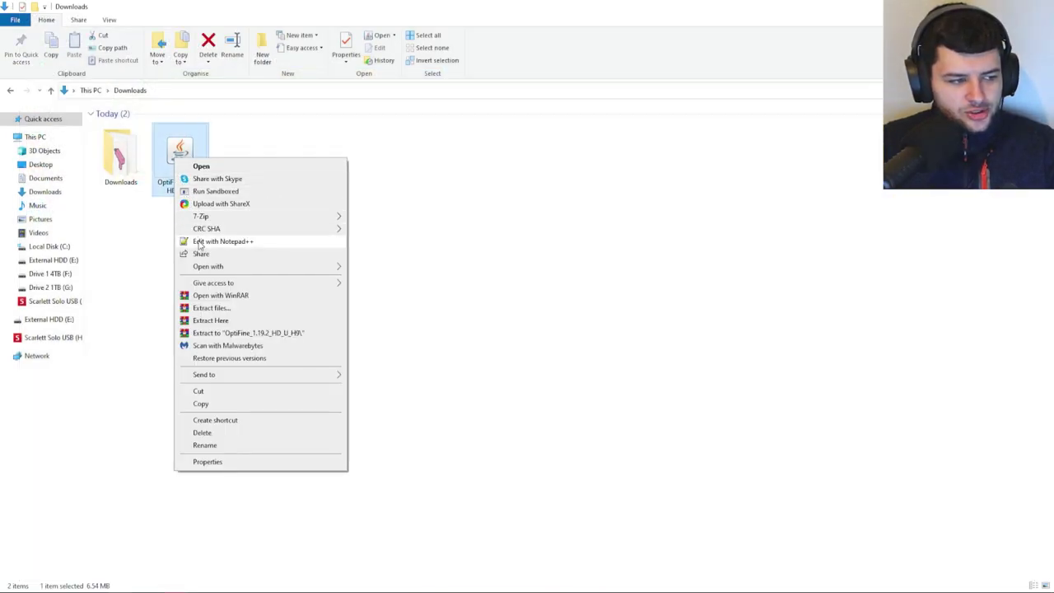
{"action": "mouse_move", "coordinate": [310, 269]}
{"action": "left_click", "coordinate": [384, 269]}
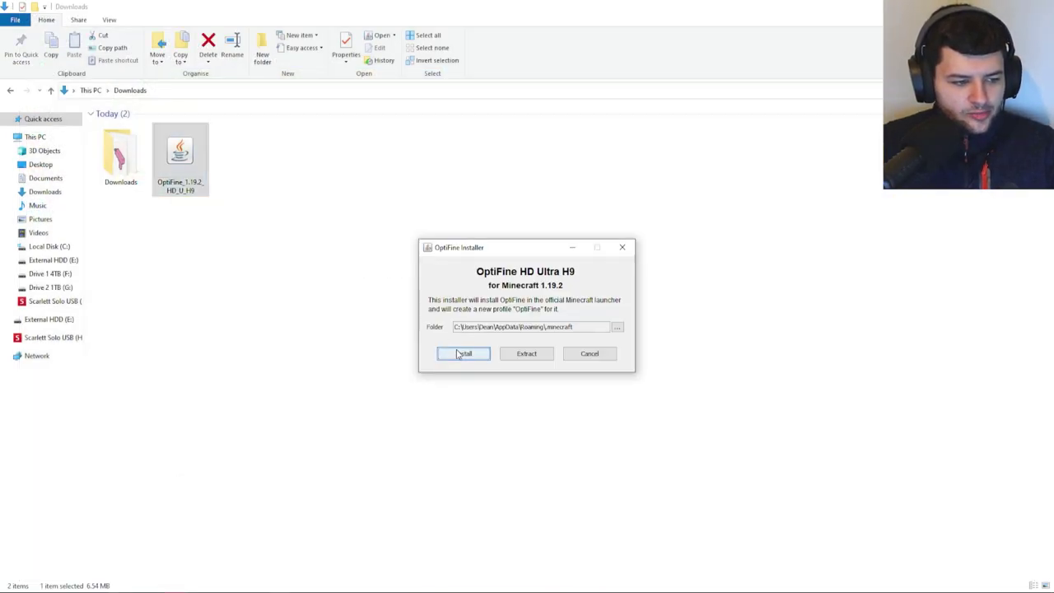
{"action": "left_click", "coordinate": [458, 353]}
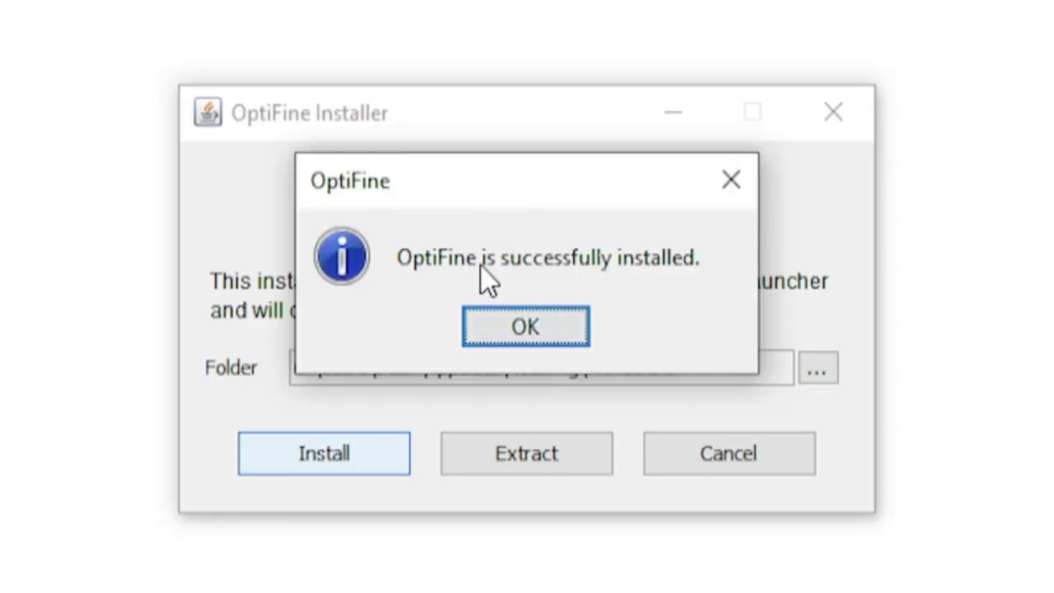
{"action": "left_click", "coordinate": [516, 328]}
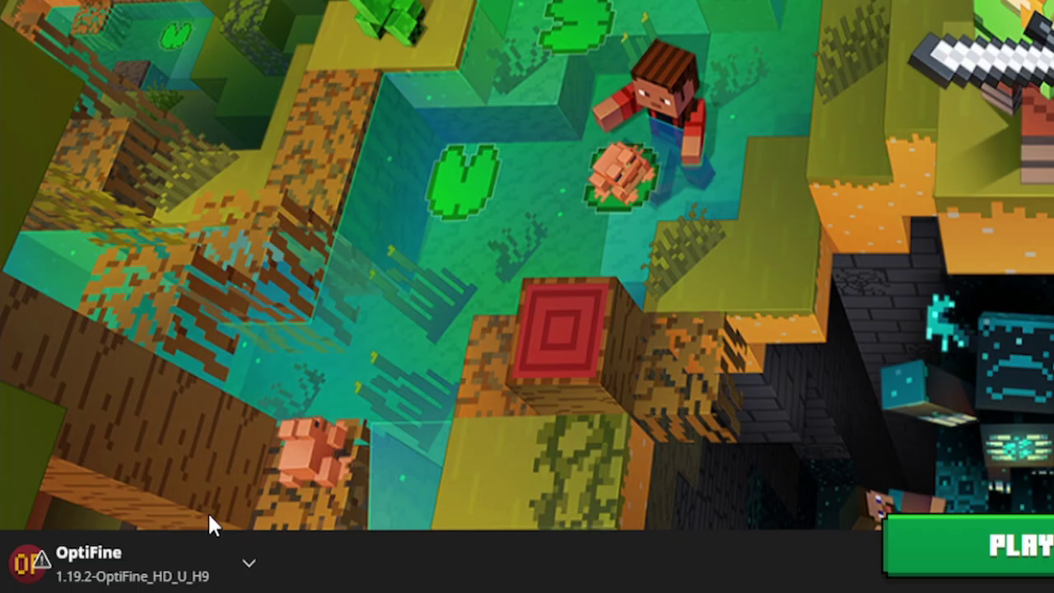
{"action": "mouse_move", "coordinate": [118, 433]}
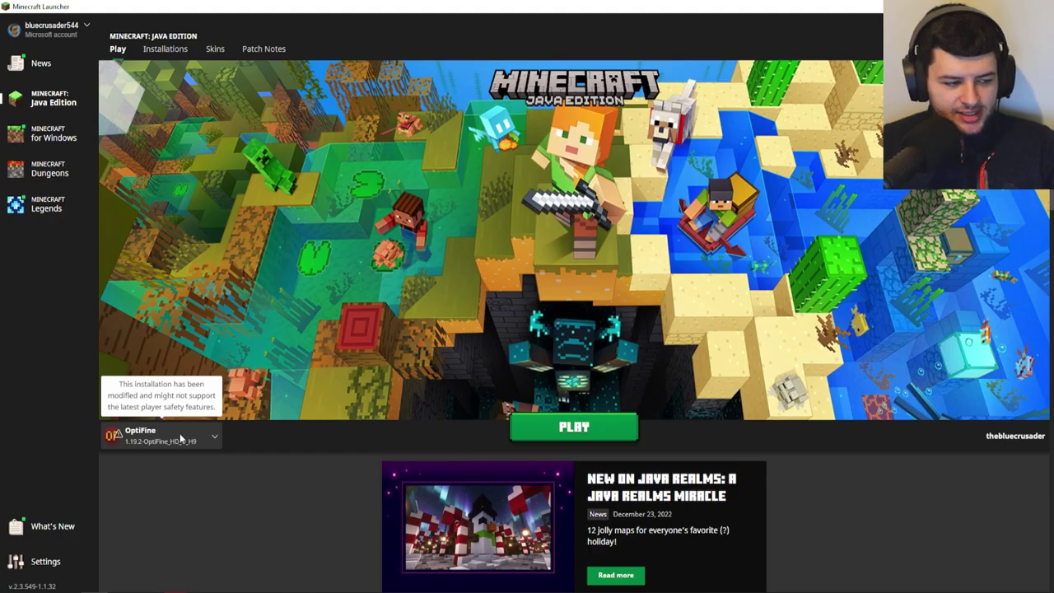
Select the OptiFine profile (1.19.2-OptiFine_HD_U_H9) in the installation selector beside Play
{"action": "left_click", "coordinate": [147, 439]}
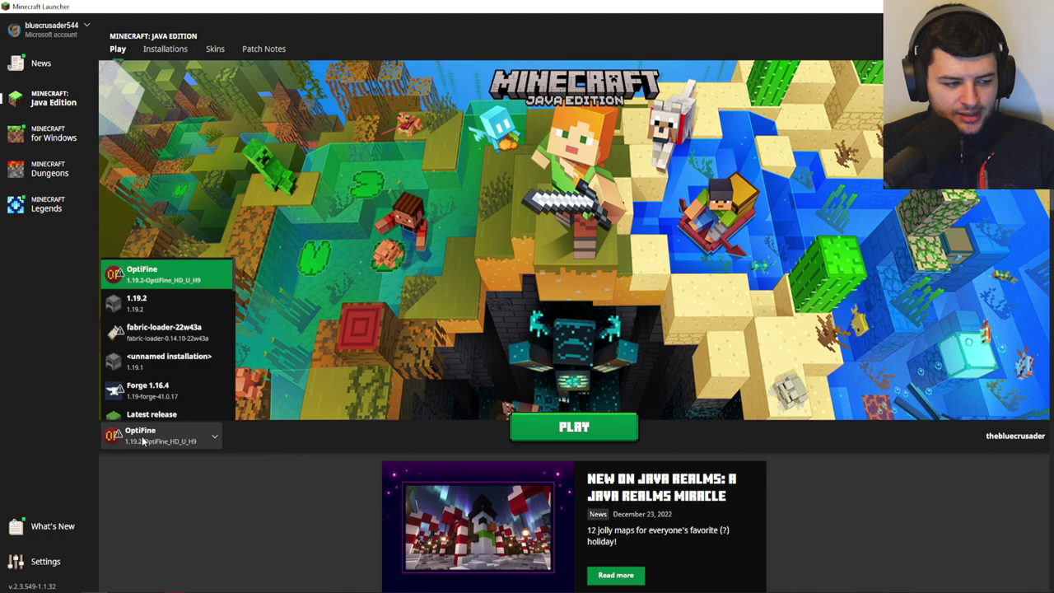
{"action": "left_click", "coordinate": [172, 281]}
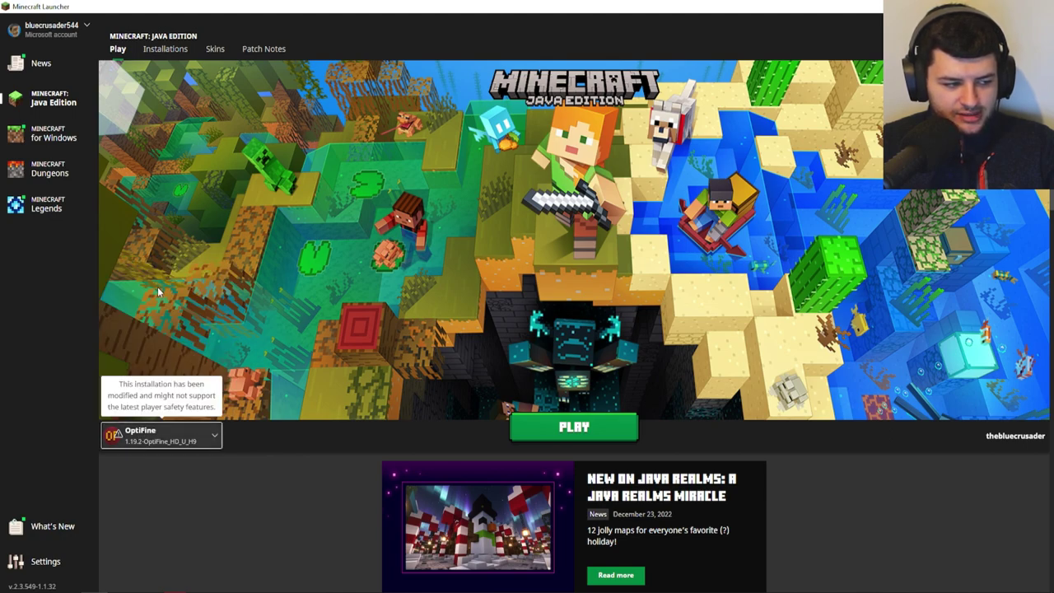